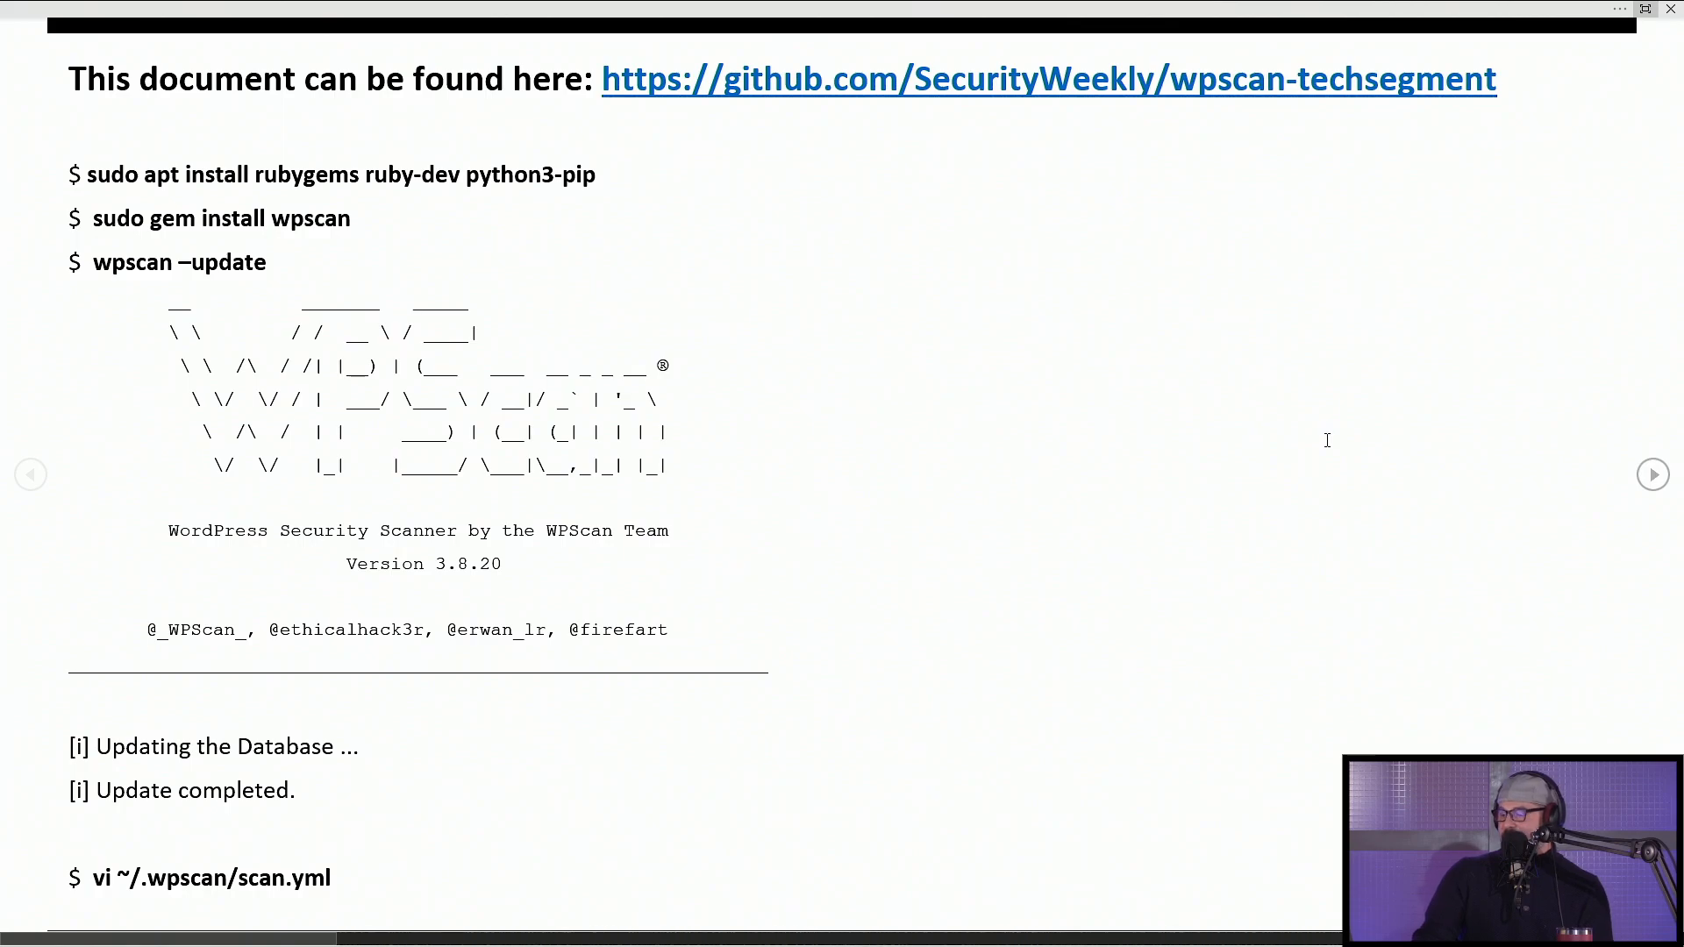
- Page forward and back, then advance to the scan.yml cli_options settings page
key("Right")
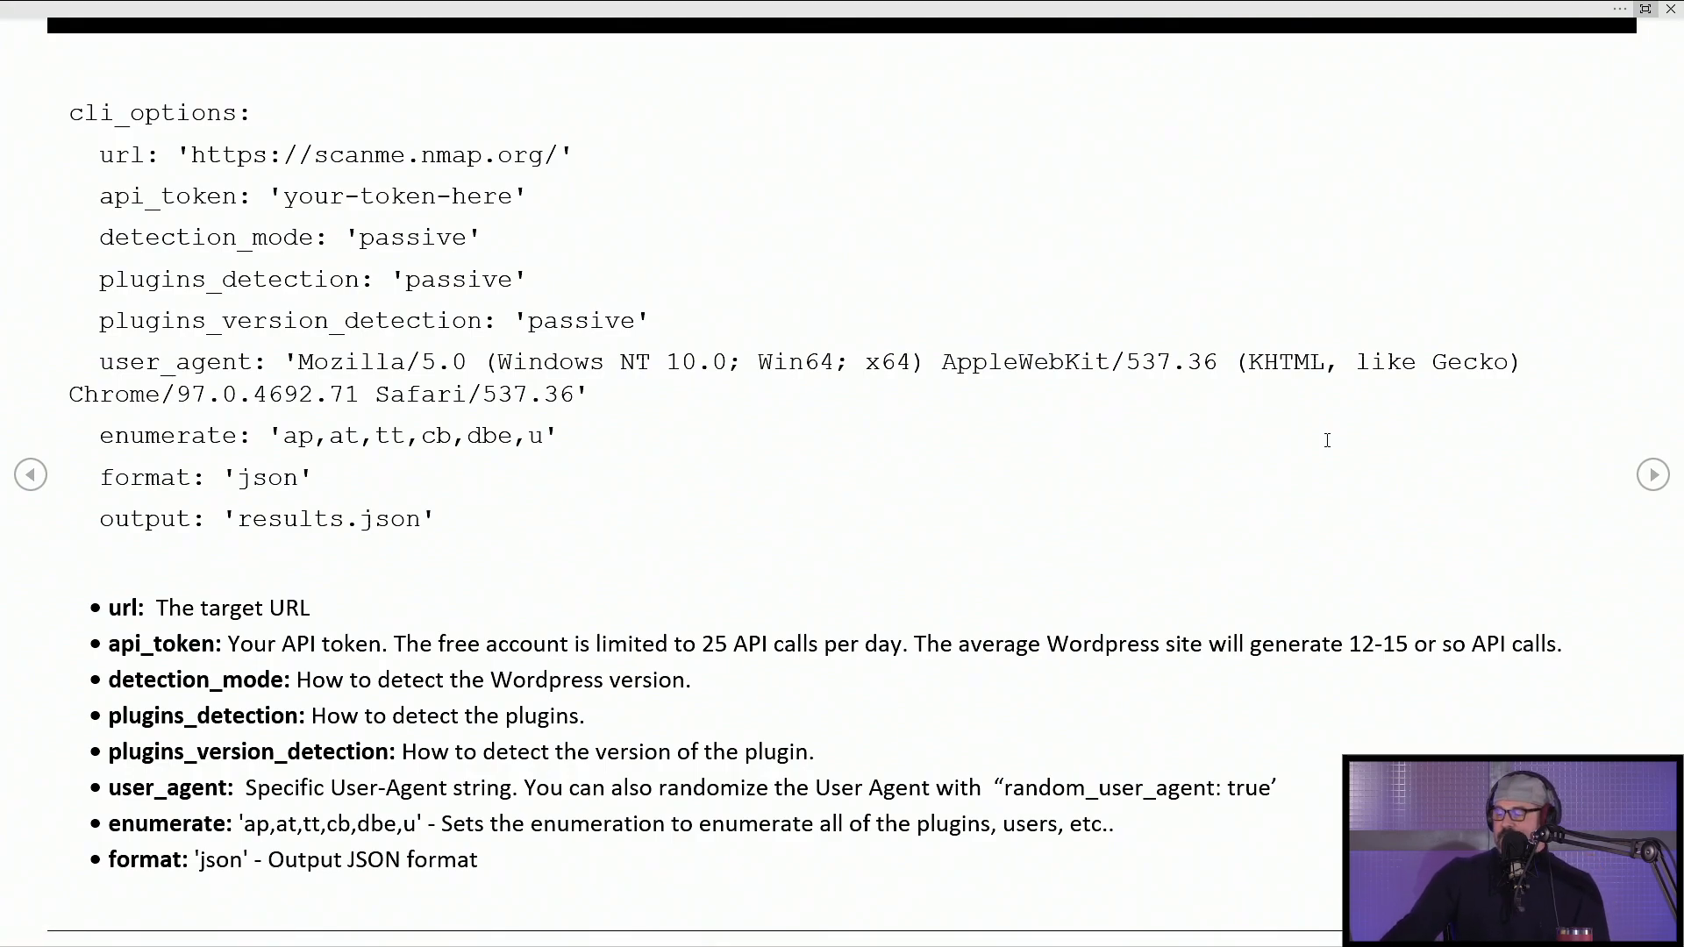
key("Left")
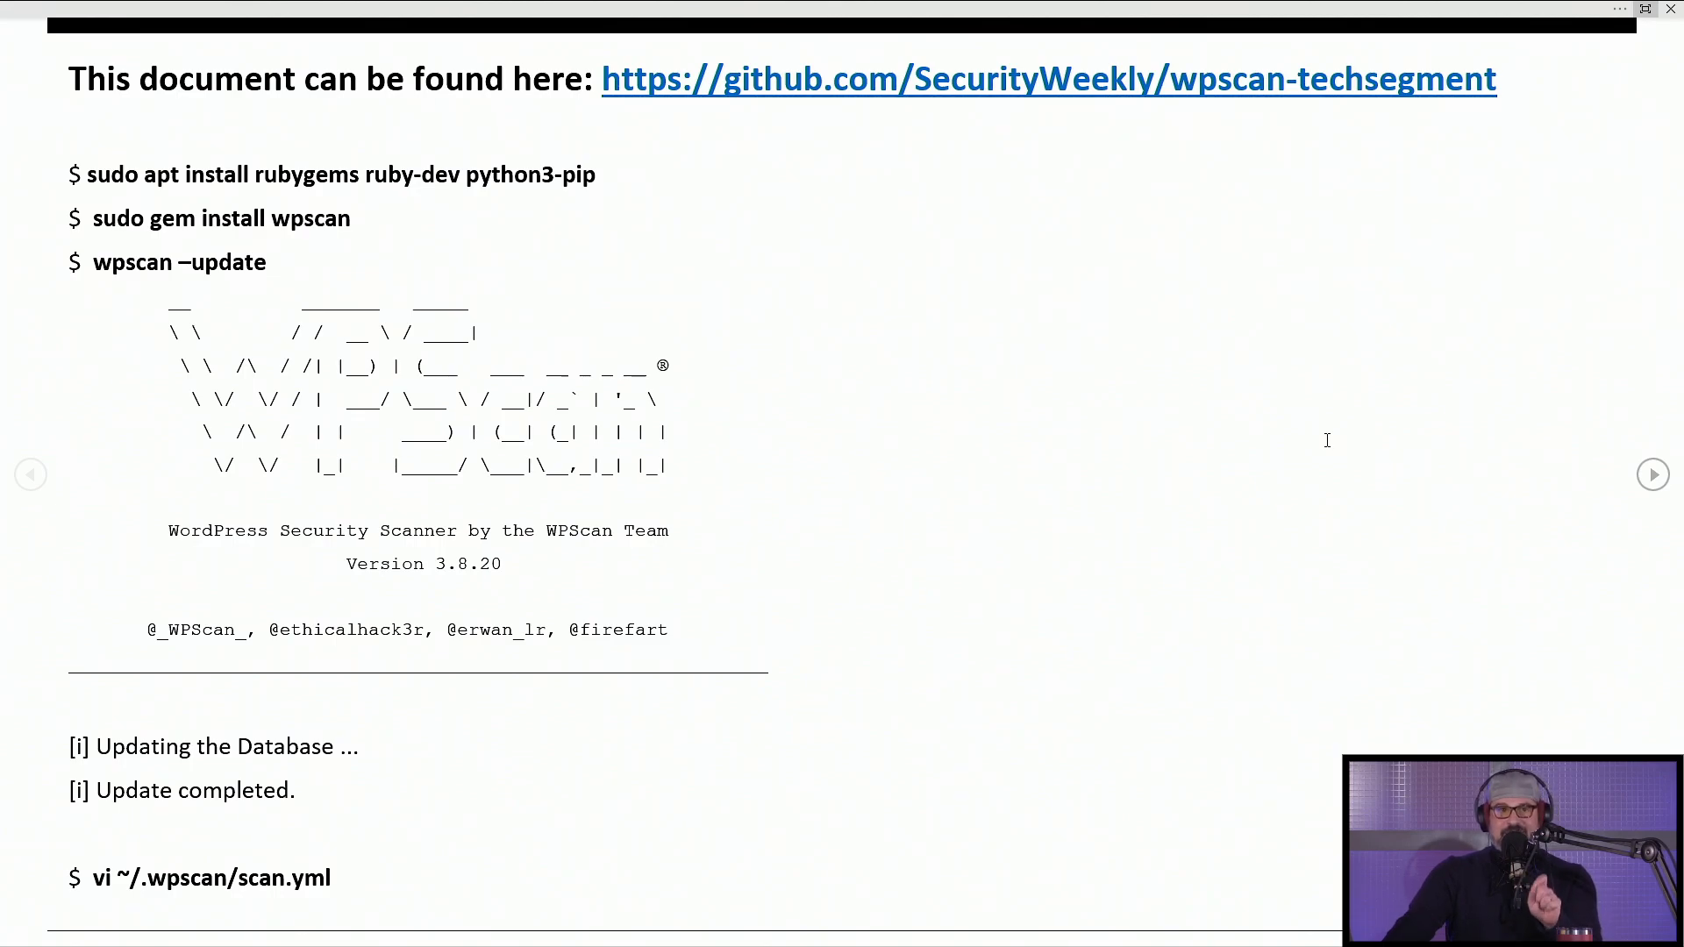
key("Right")
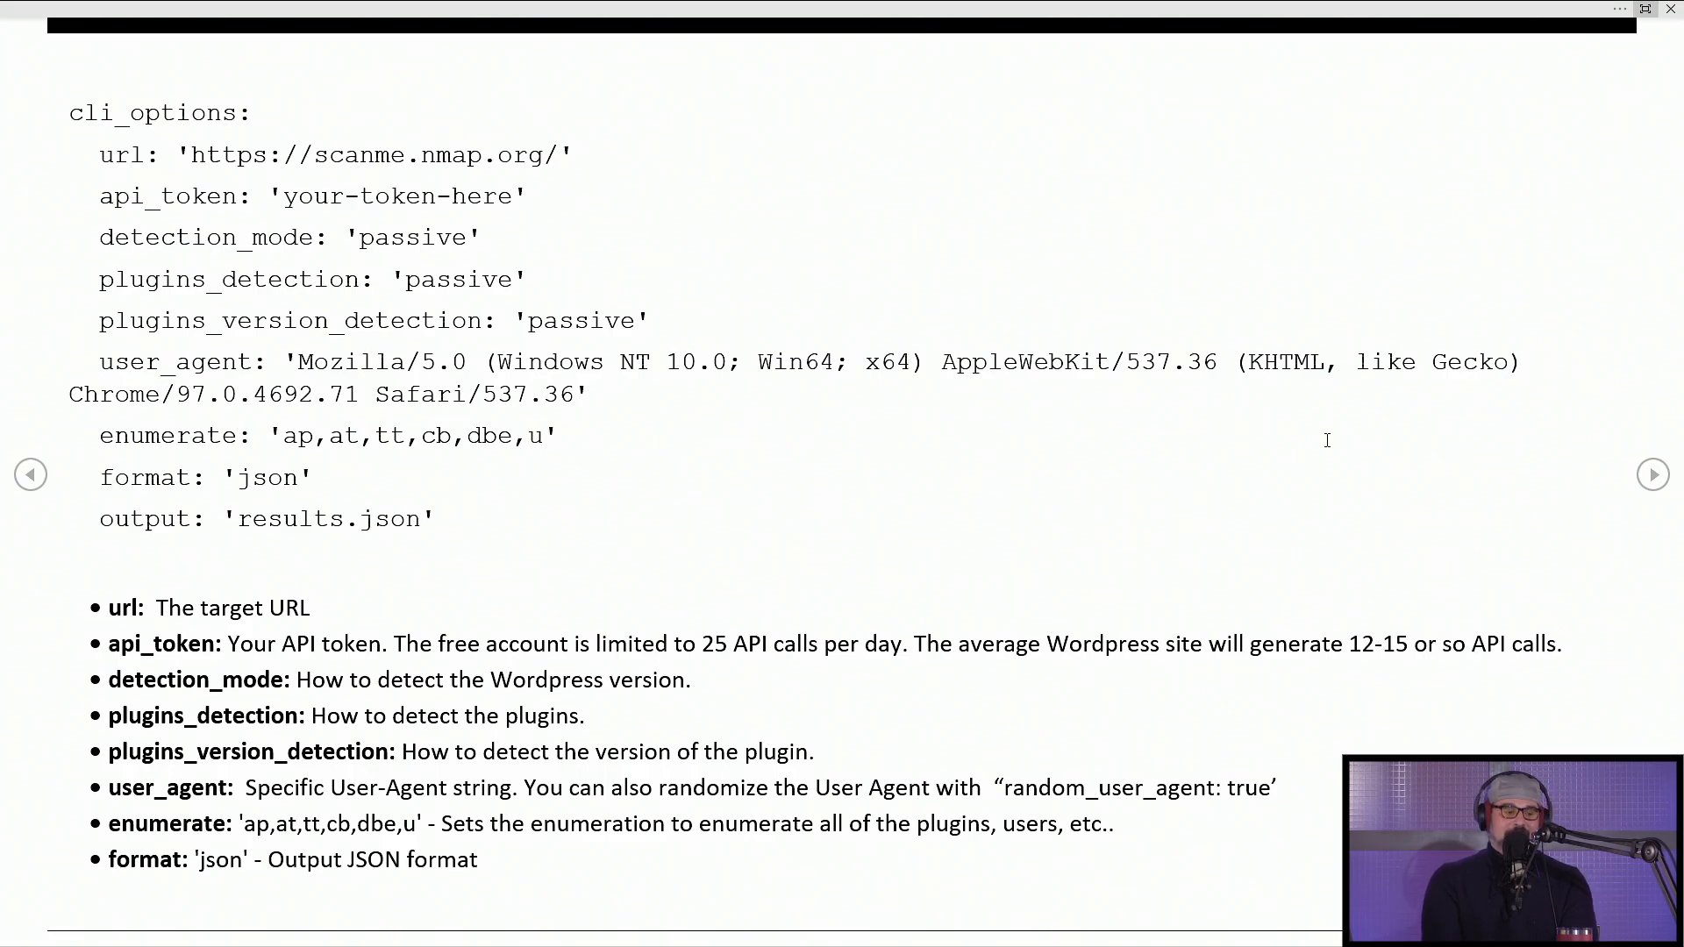
scroll(1327, 440, "down", 10)
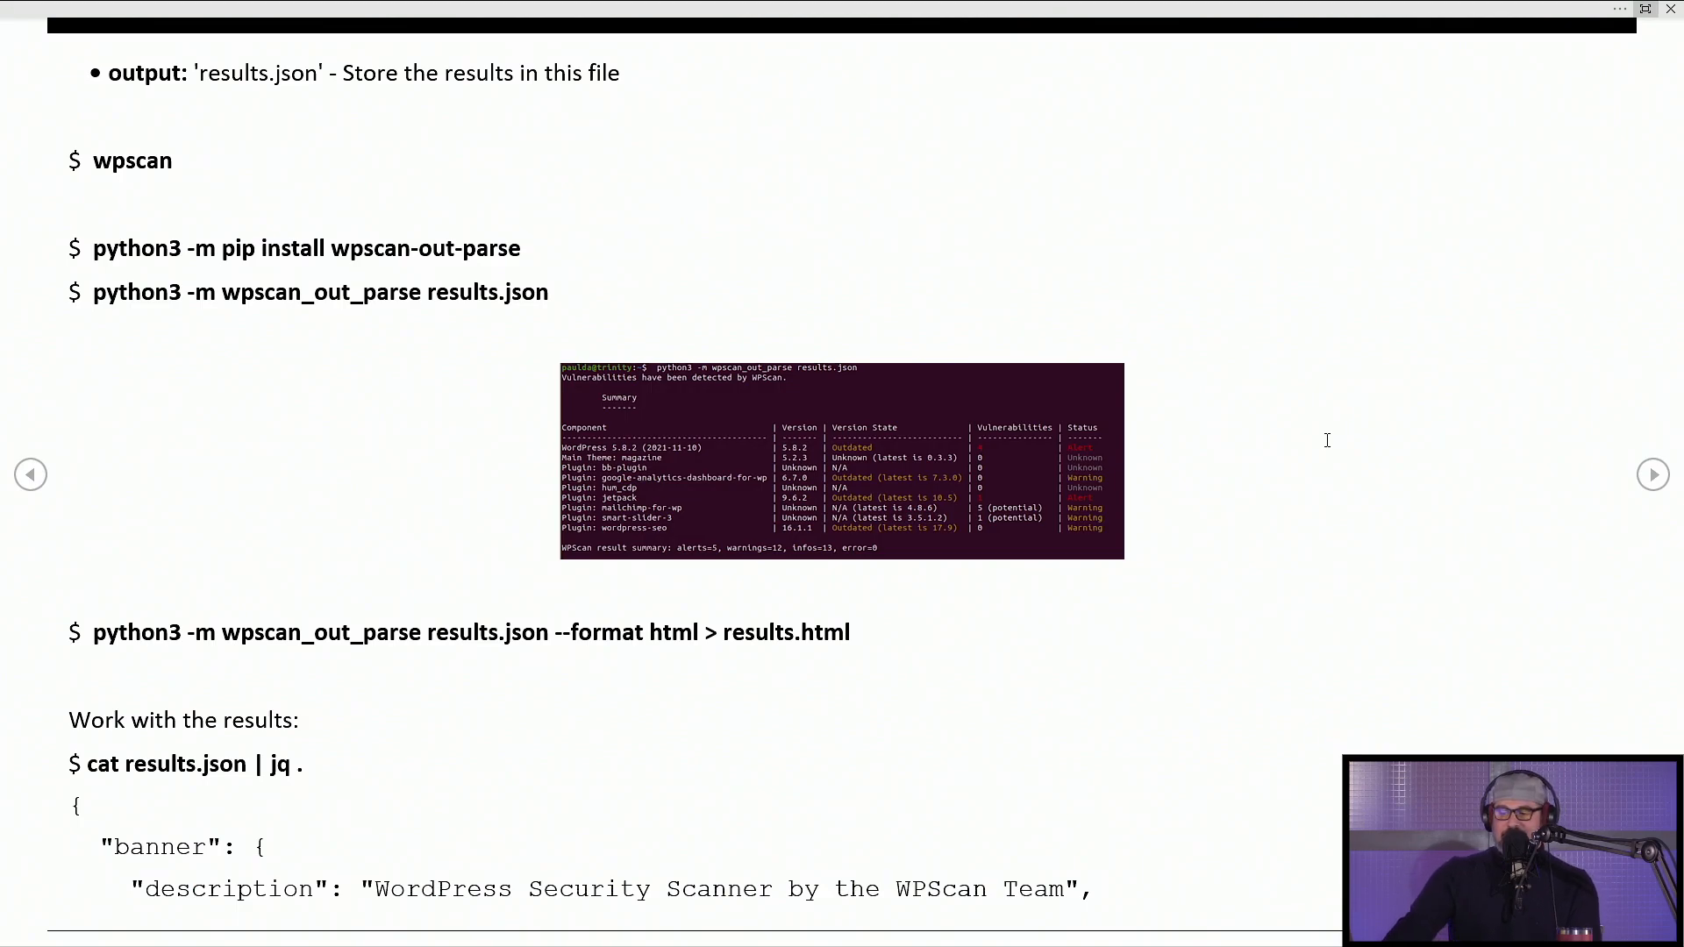
scroll(1326, 439, "down", 10)
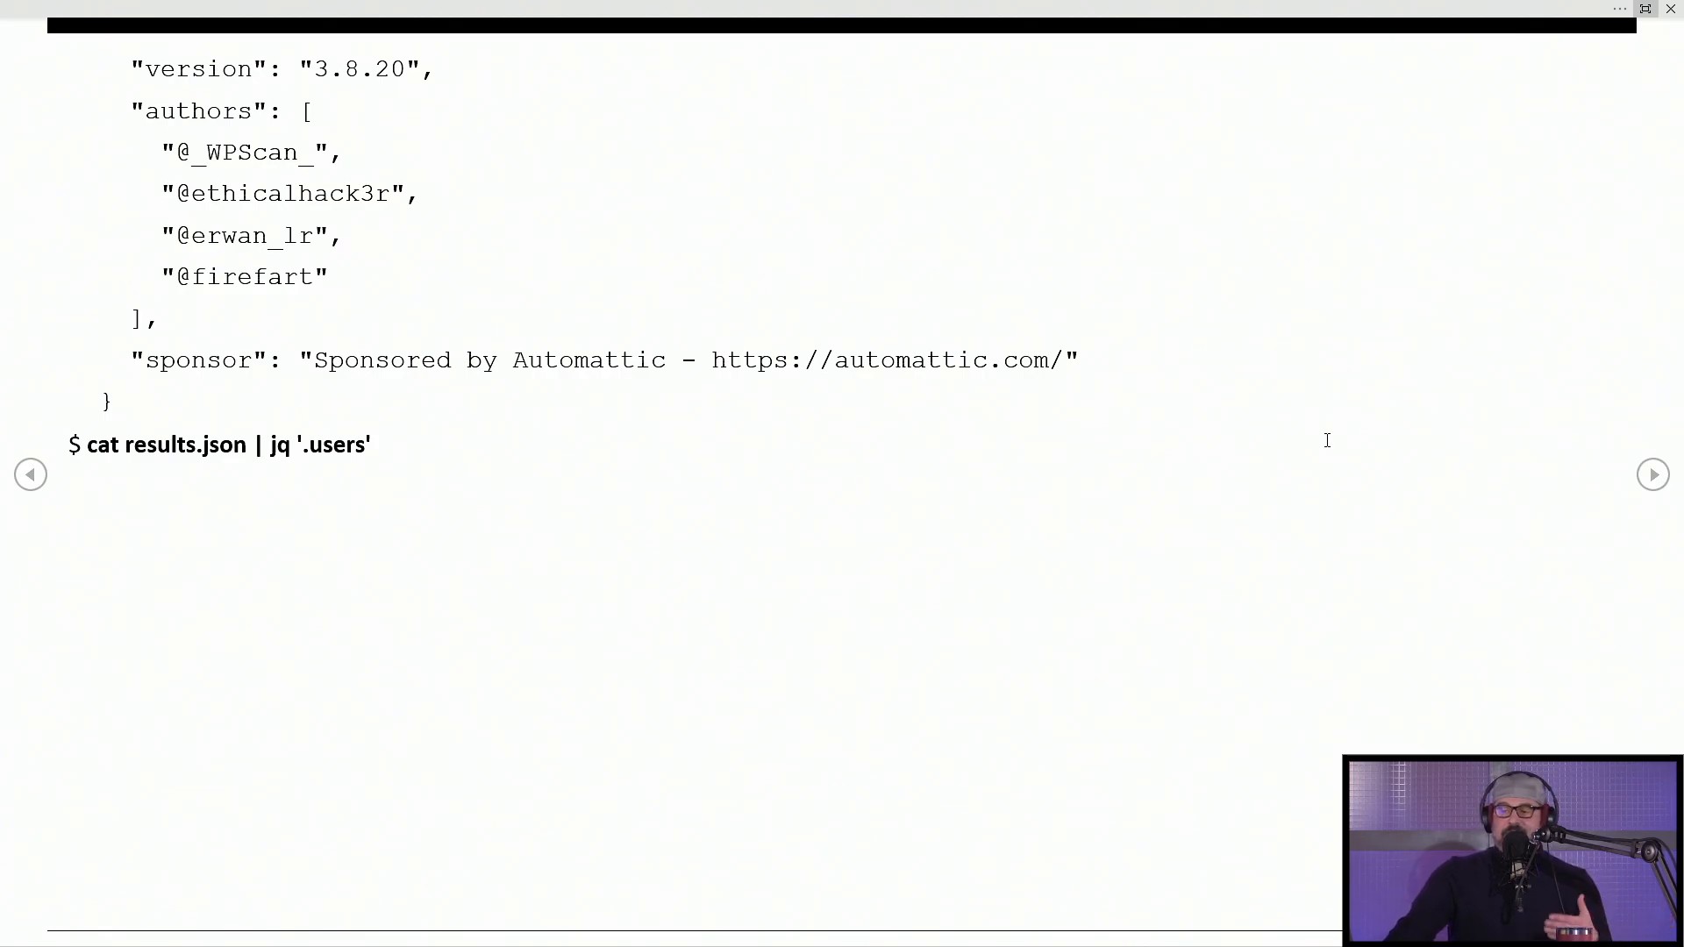
- Advance to the final page showing the jq '.users' output screenshot of discovered users
key("Right")
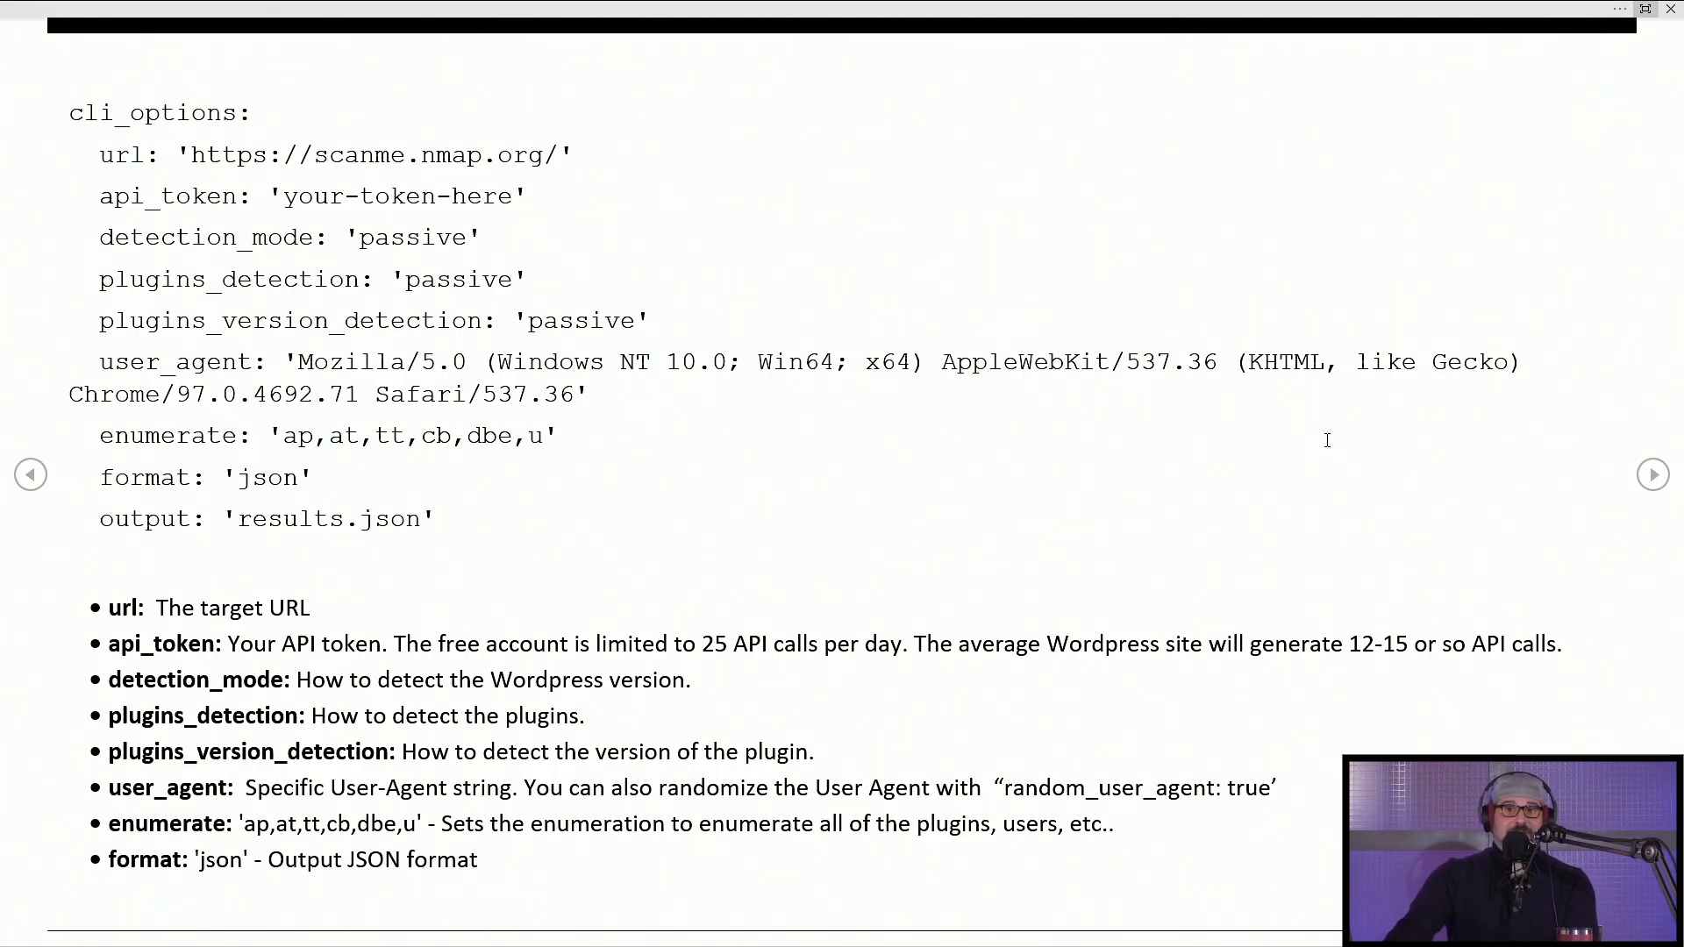
scroll(1326, 441, "down", 6)
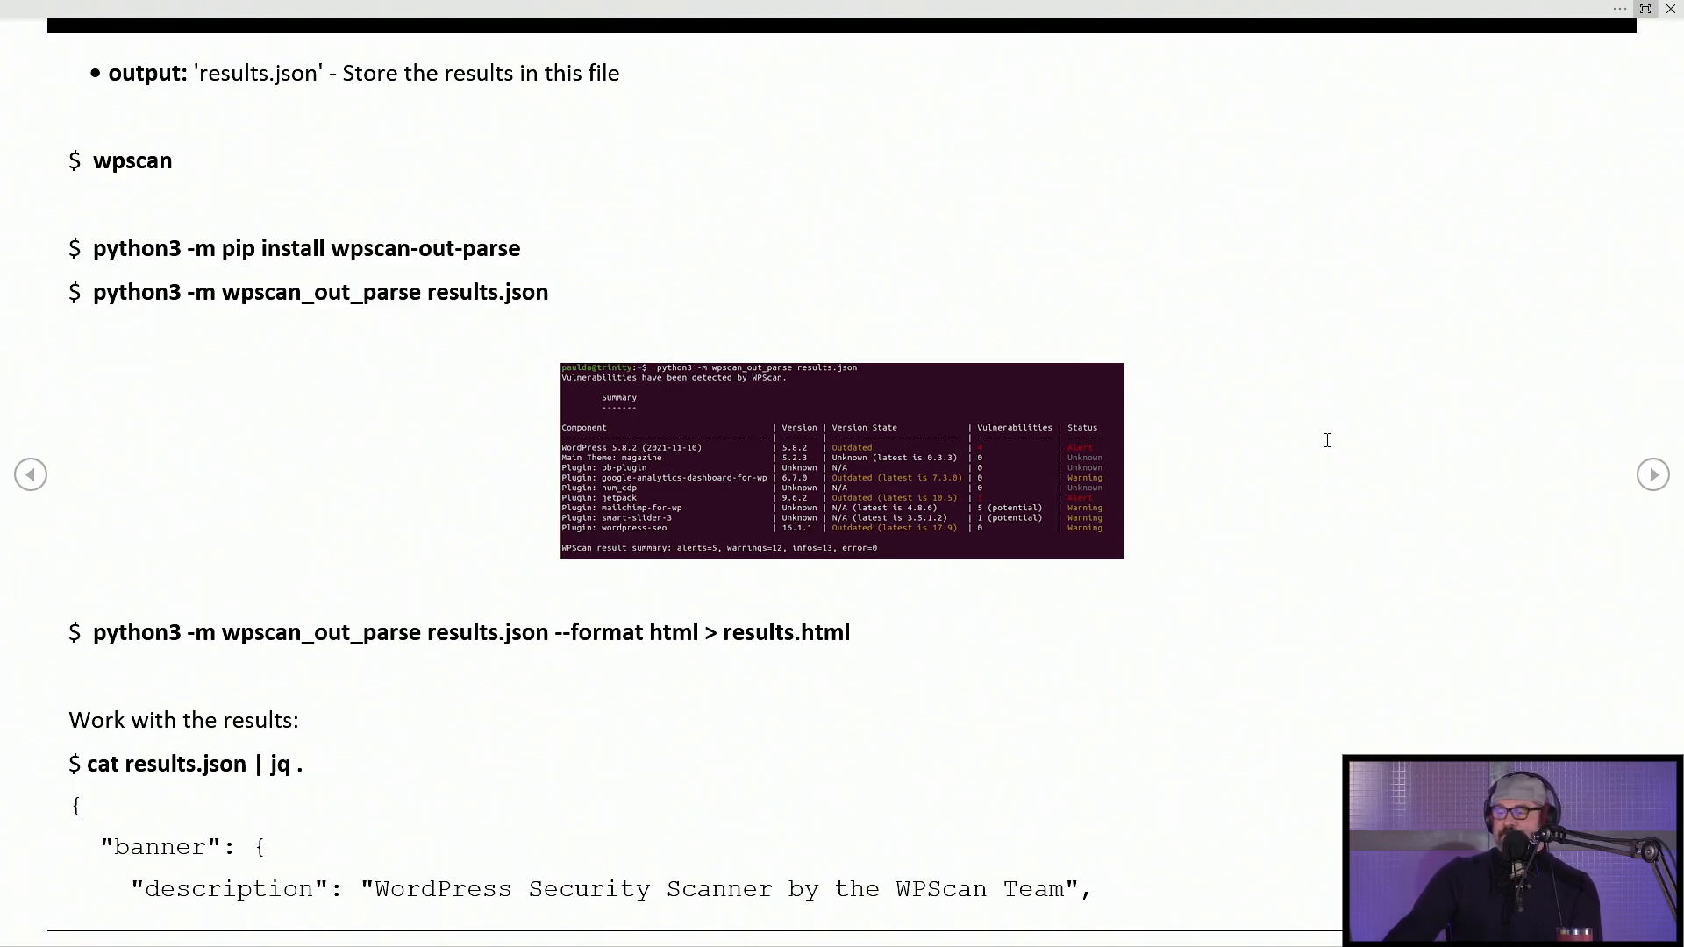
scroll(1327, 440, "down", 10)
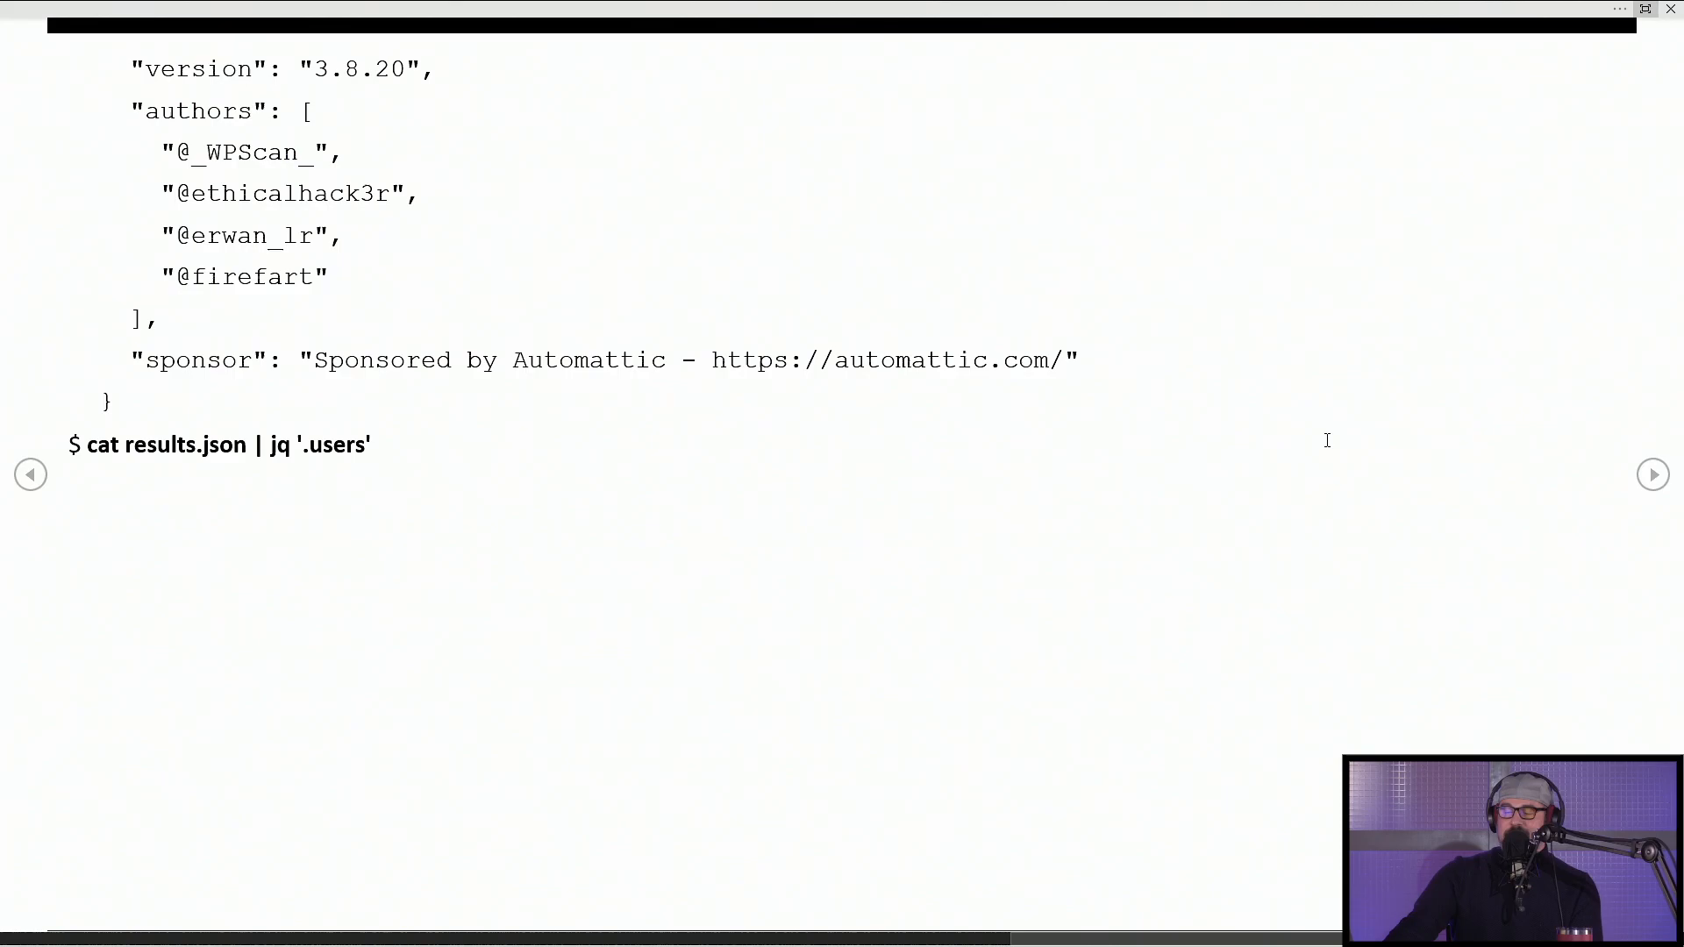